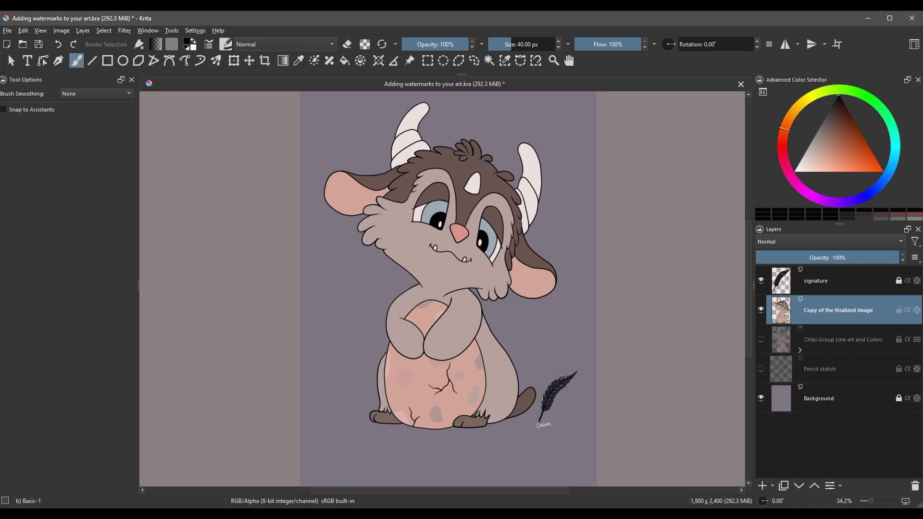
- Open Krita's Filter menu from the menubar
click(126, 31)
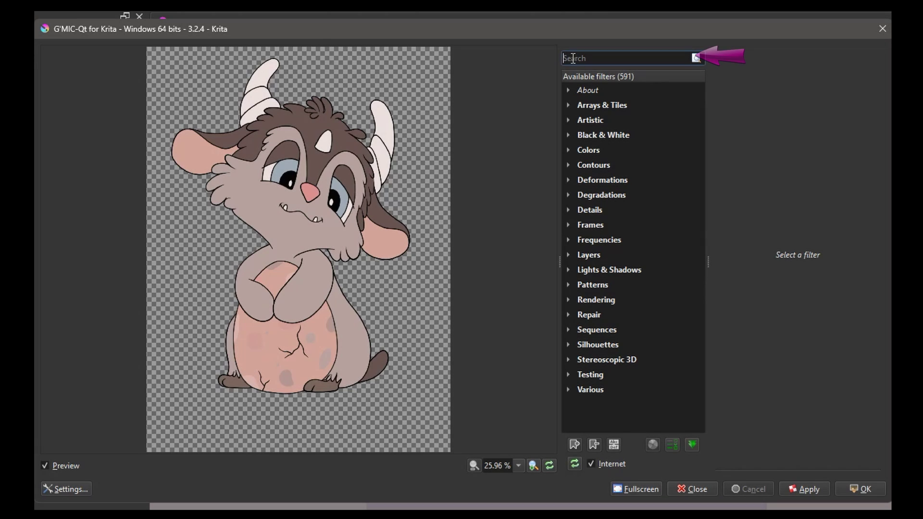
text(WAT)
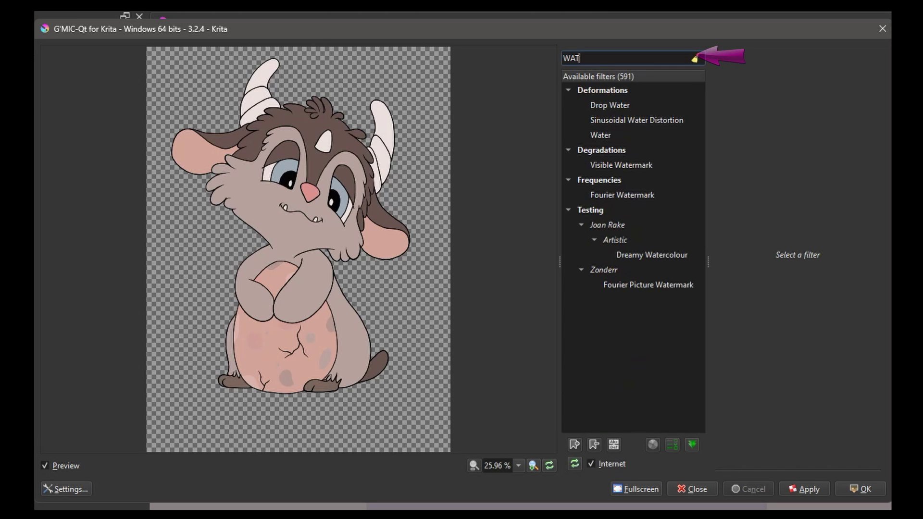
text(ER)
- Select G'MIC's Visible Watermark filter from the 'water' search results
click(640, 166)
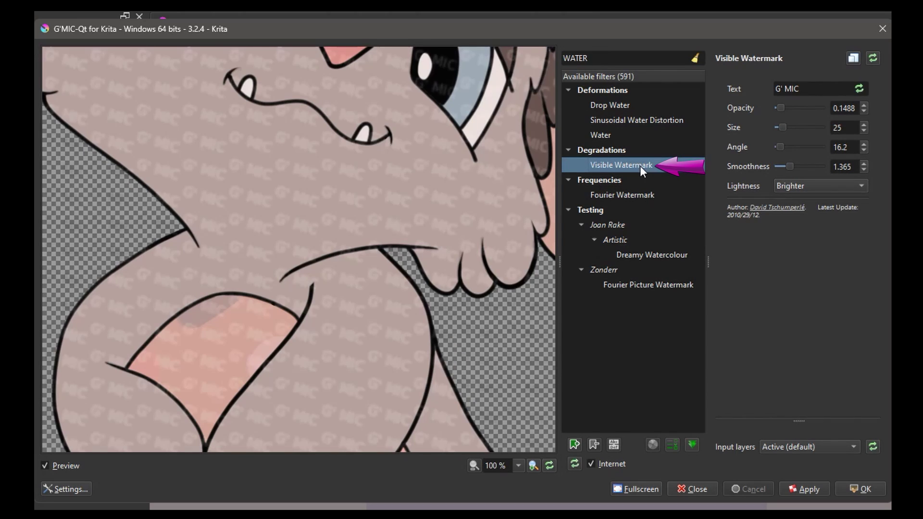
- Clear the default G'MIC text from the watermark Text field
double_click(805, 88)
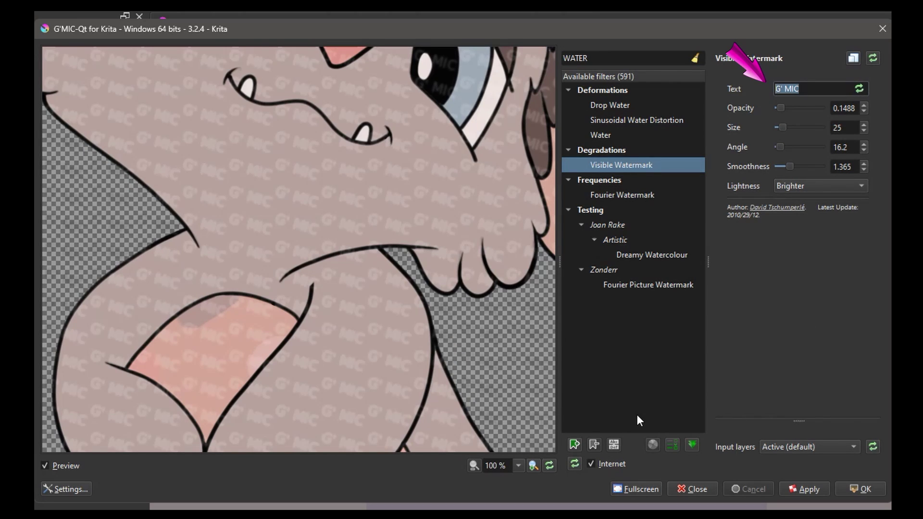
key(BackSpace)
text(BLADE)
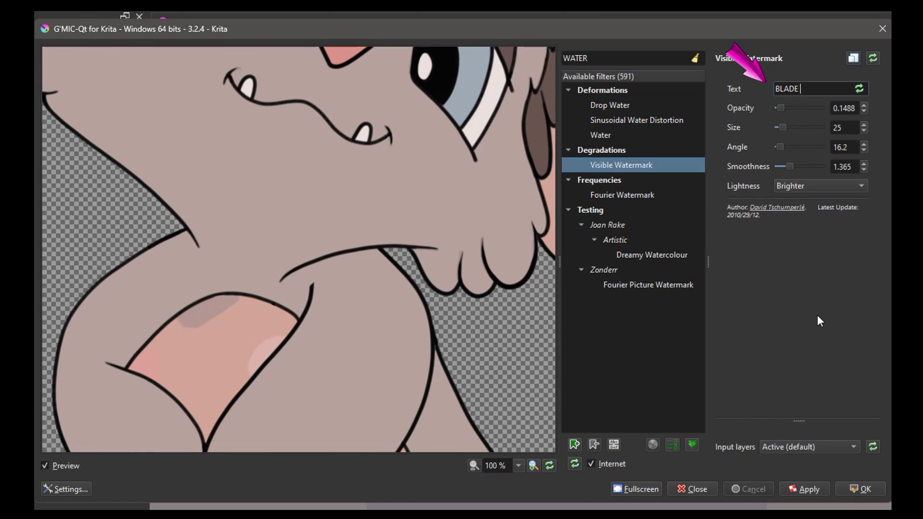
text( & QUILL)
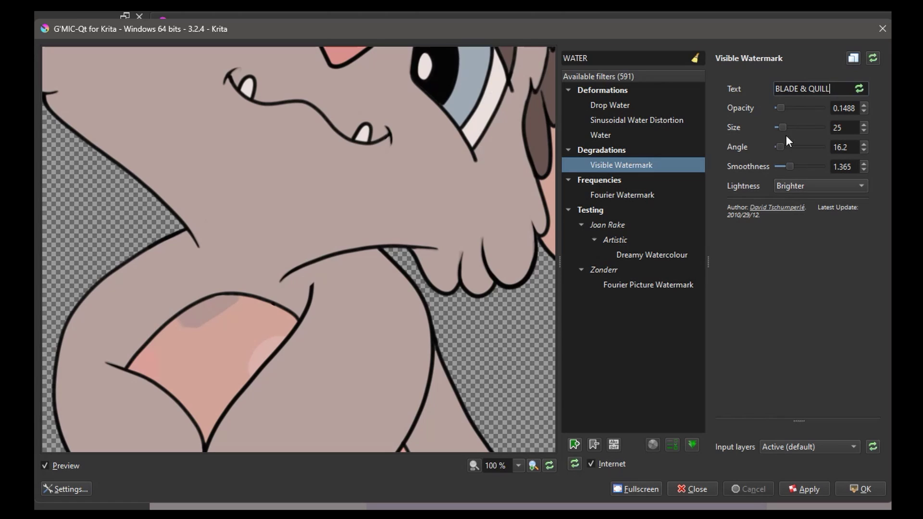
- Tune watermark opacity, enlarge the text, steepen its angle and adjust smoothness
drag(780, 109, 818, 119)
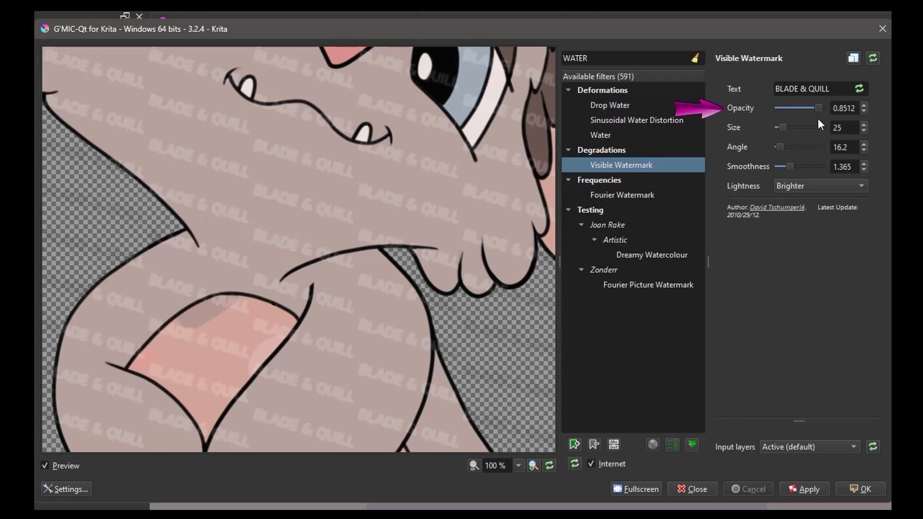
drag(820, 110, 793, 112)
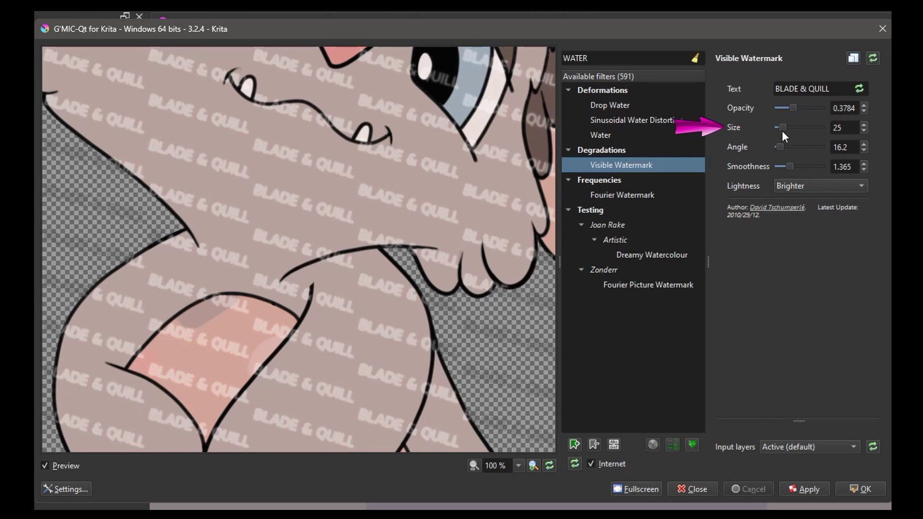
mouse_move(782, 128)
mouse_down()
mouse_move(796, 128)
mouse_move(786, 130)
mouse_up()
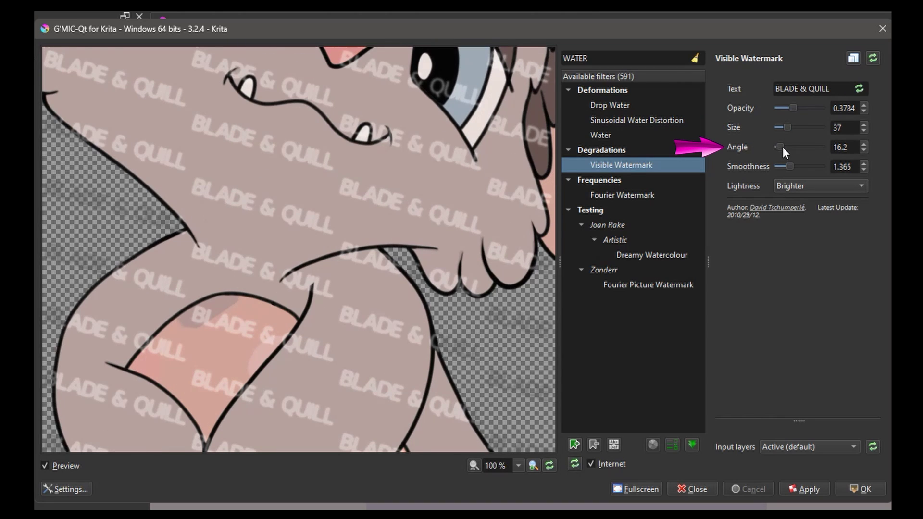
drag(779, 147, 784, 147)
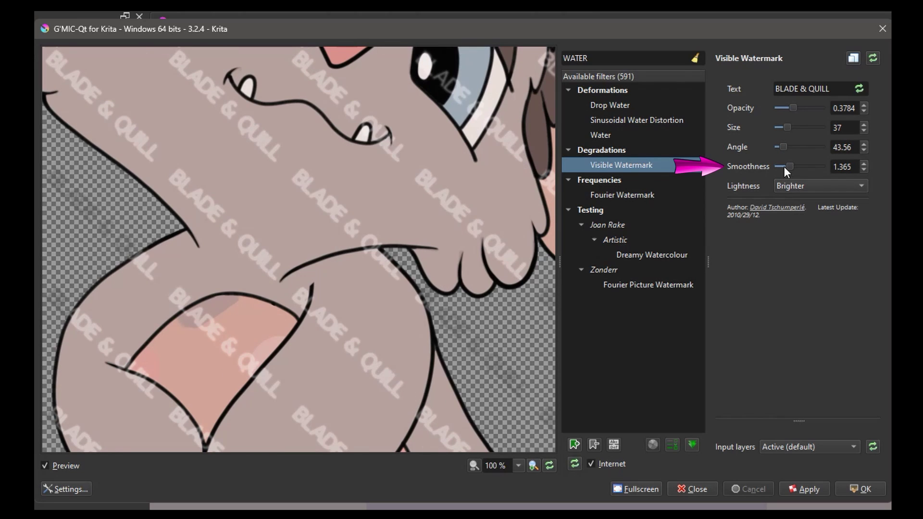
mouse_move(789, 166)
mouse_down()
mouse_move(799, 166)
mouse_move(786, 170)
mouse_up()
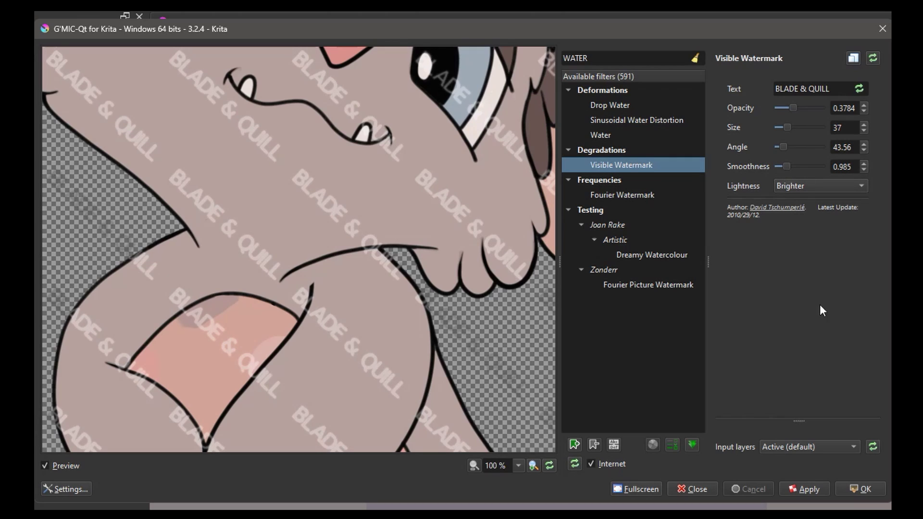
- Try Darker watermark lightness, then return it to Brighter
click(812, 185)
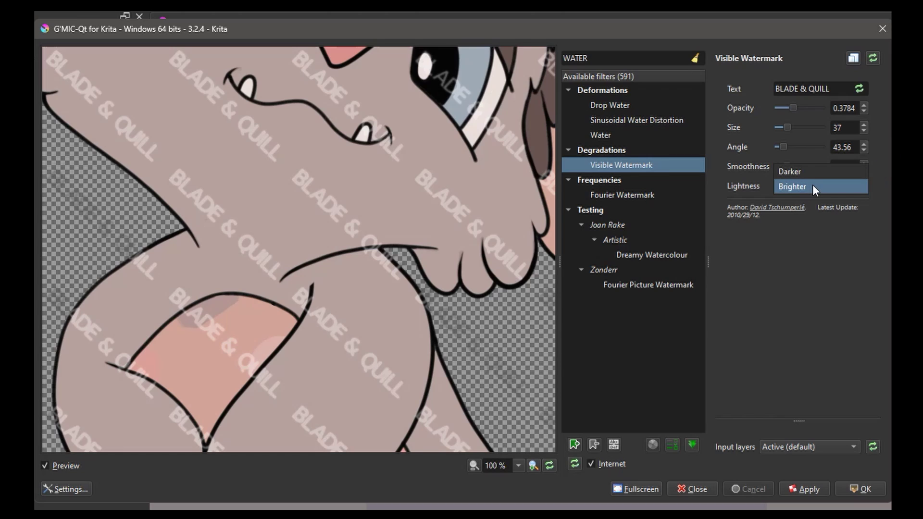
click(812, 171)
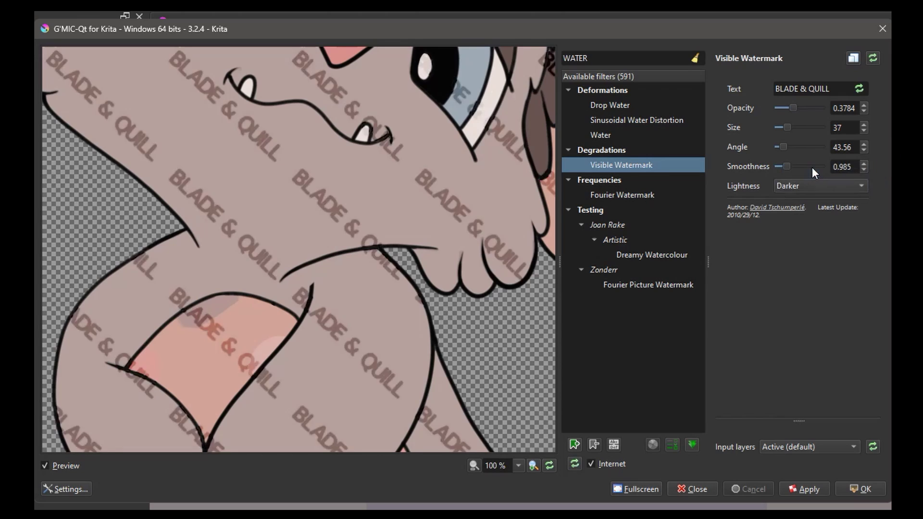
click(777, 187)
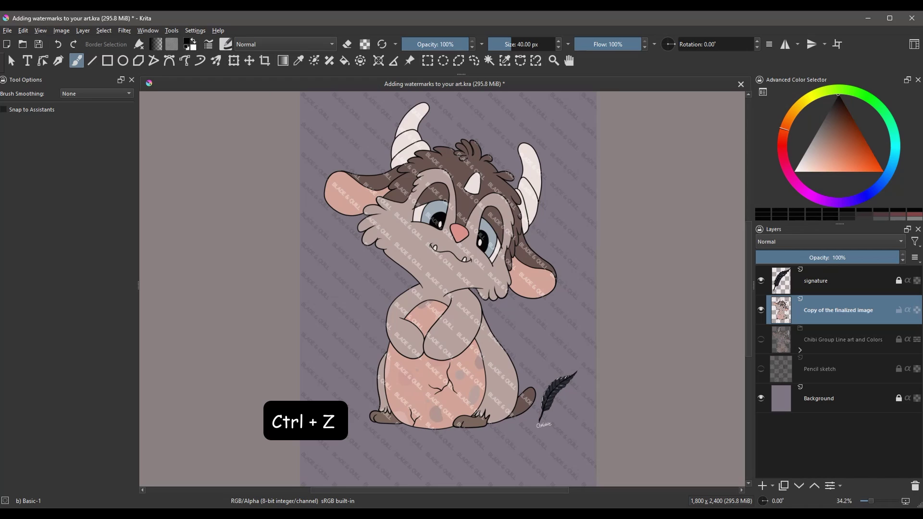
- Undo the applied BLADE & QUILL watermark with Ctrl+Z
key(ctrl+z)
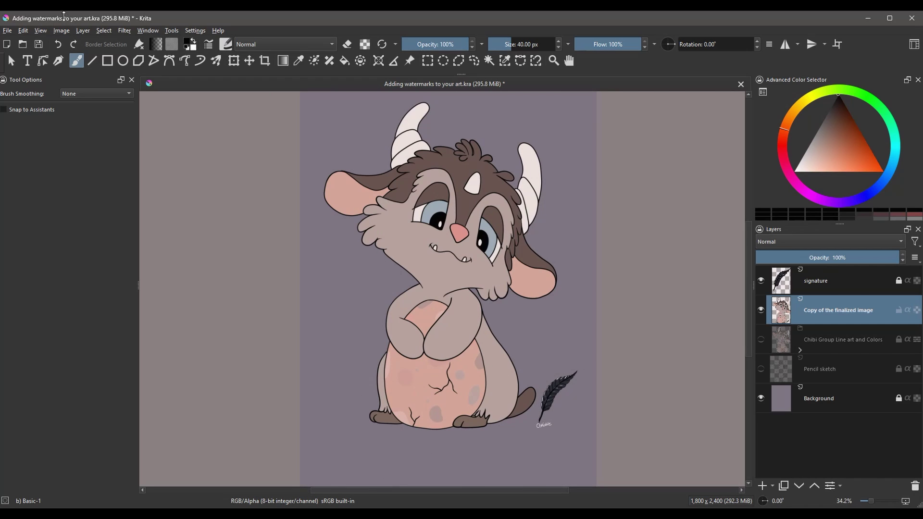
- Relaunch G'MIC-Qt from the Filter menu and raise watermark Size to about 91
click(122, 31)
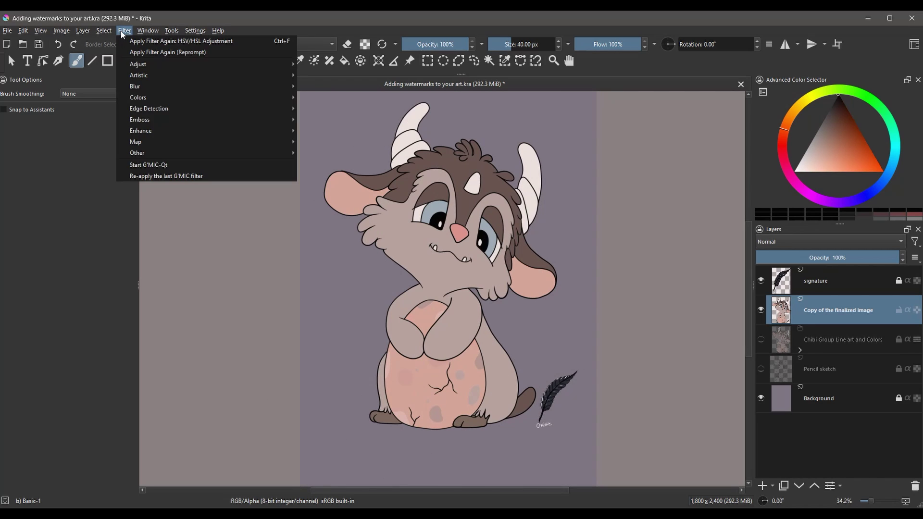
click(155, 164)
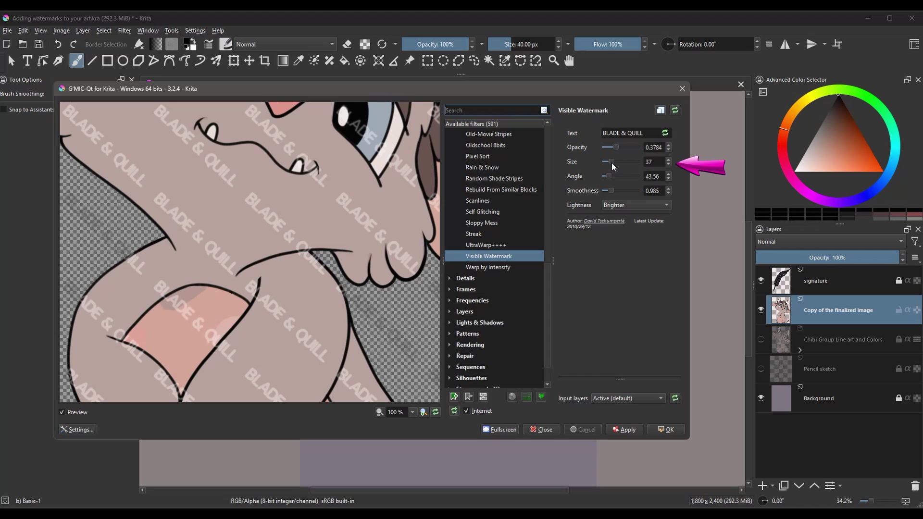
drag(613, 162, 614, 162)
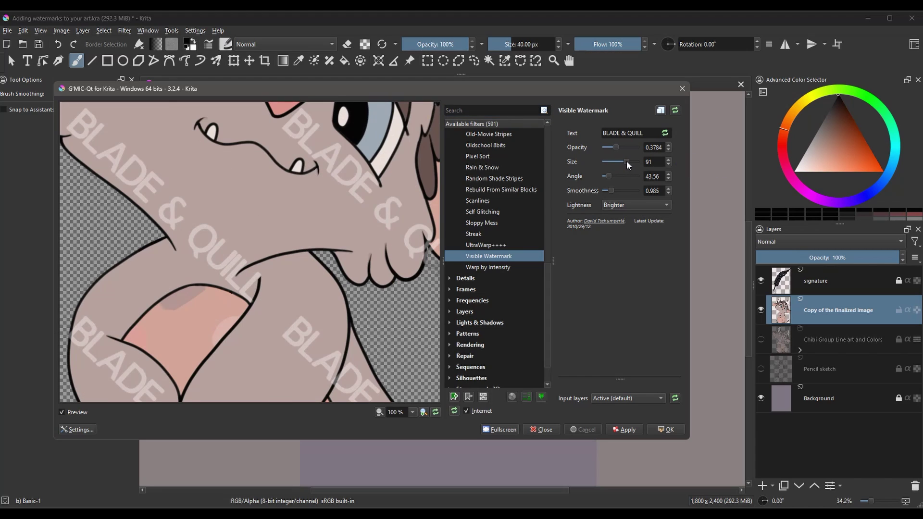
- Confirm the G'MIC dialog to stamp the enlarged watermark onto the illustration
click(668, 430)
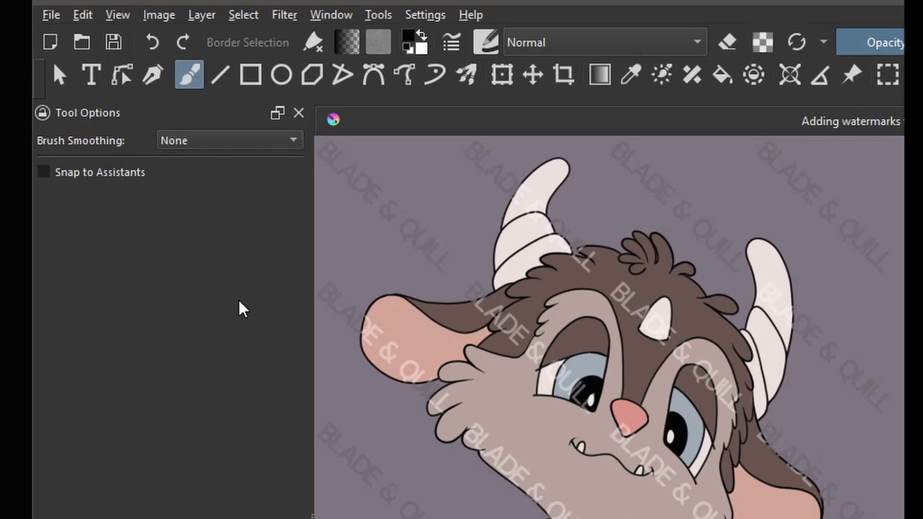
- Bring up File > Save As, which proposes 'Adding watermarks to your art.kra'
click(51, 15)
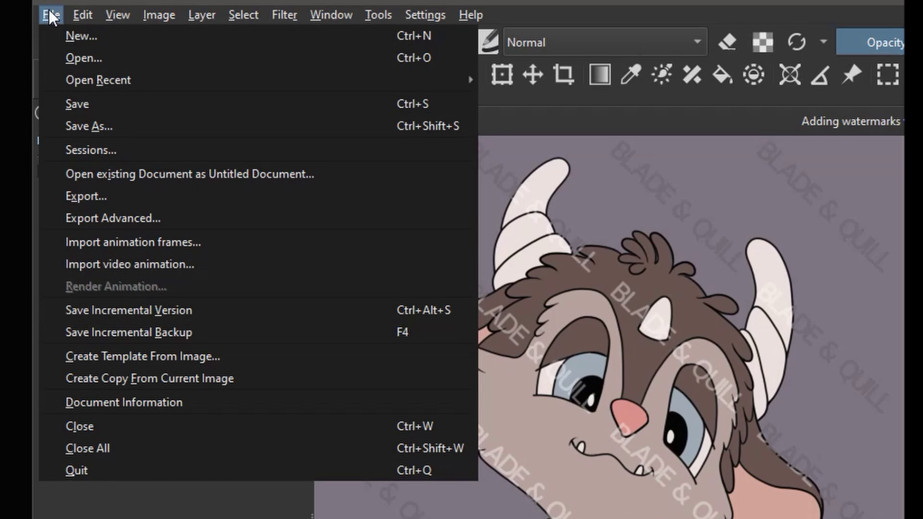
click(77, 127)
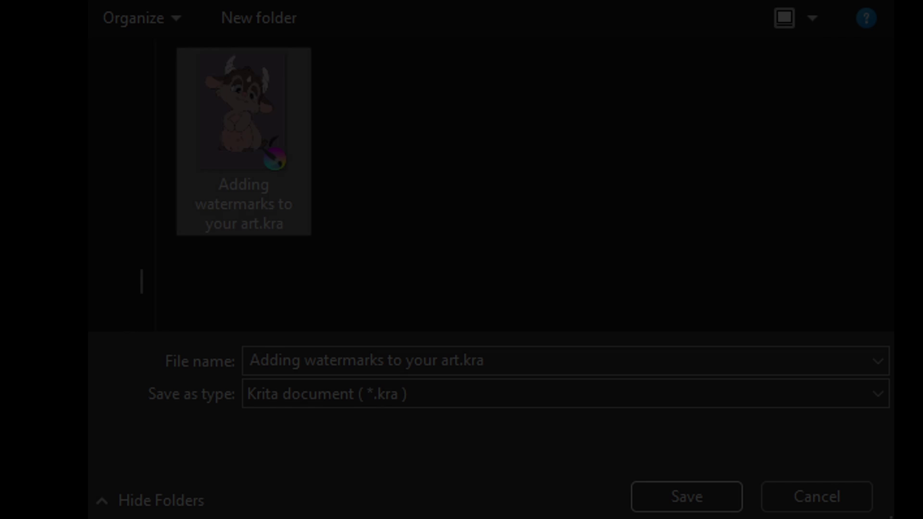